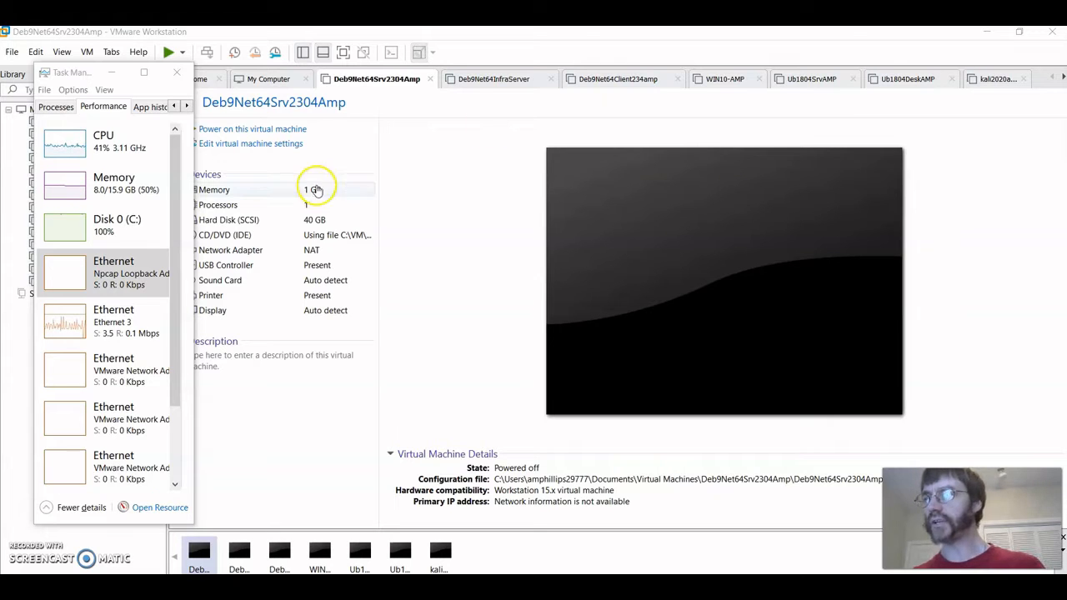
Step: Switch to Chrome and read the Metasploit Unleashed requirements page through its Hypervisor, Kali Linux and Metasploitable sections
{"action": "left_click", "coordinate": [403, 156]}
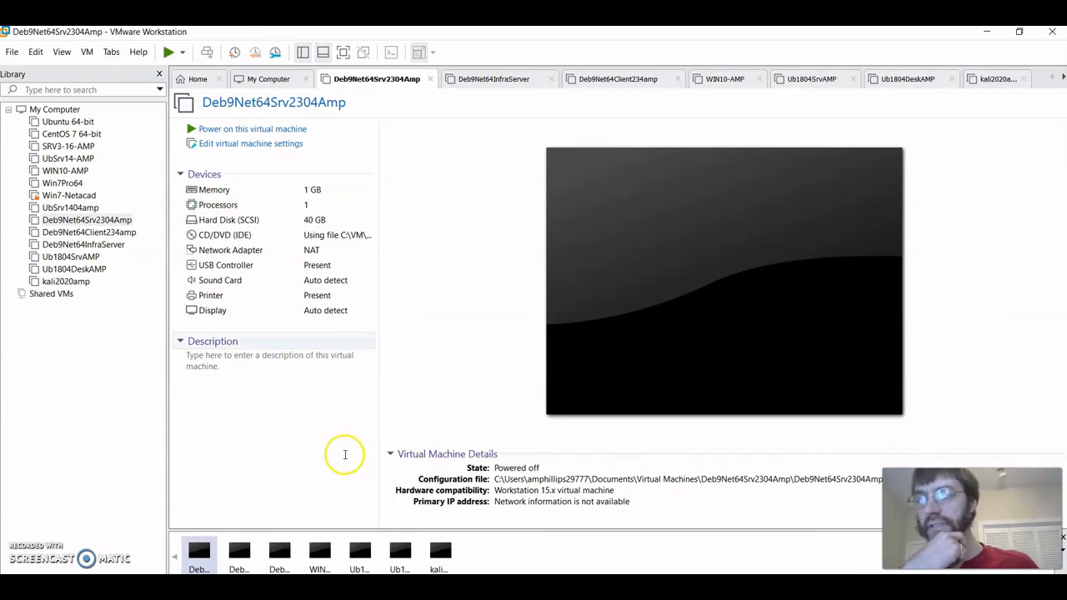
{"action": "left_click", "coordinate": [461, 593]}
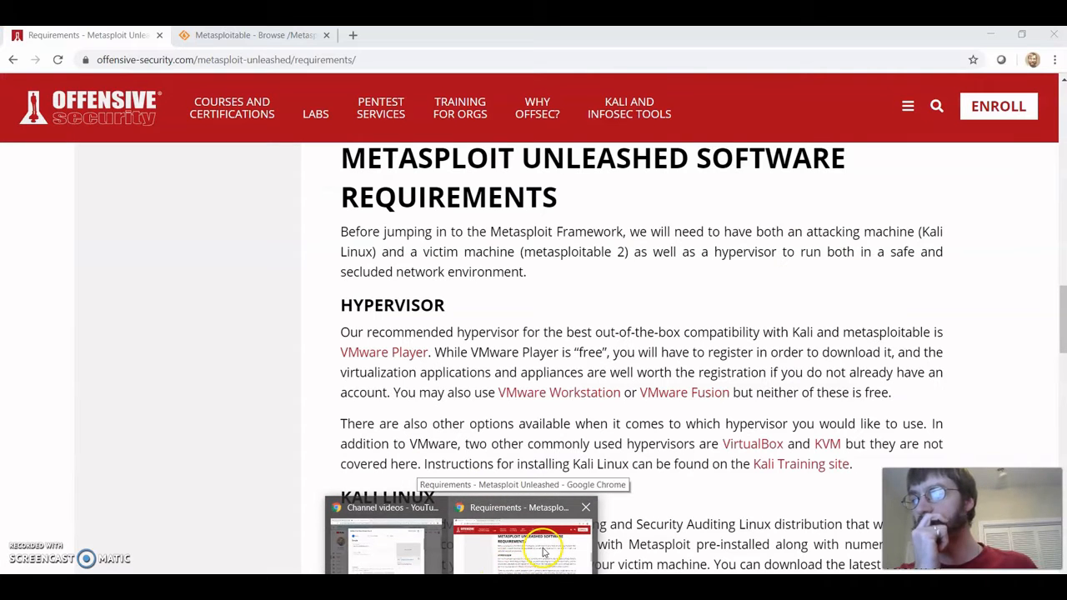
{"action": "left_click", "coordinate": [543, 552]}
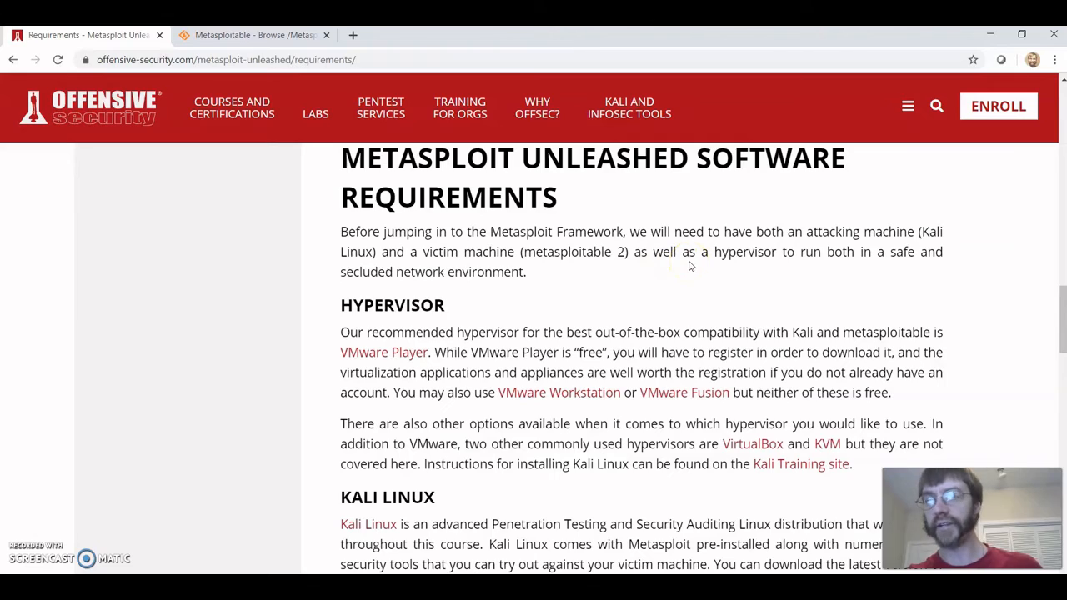
{"action": "scroll", "coordinate": [689, 266], "scroll_direction": "down", "scroll_amount": 3}
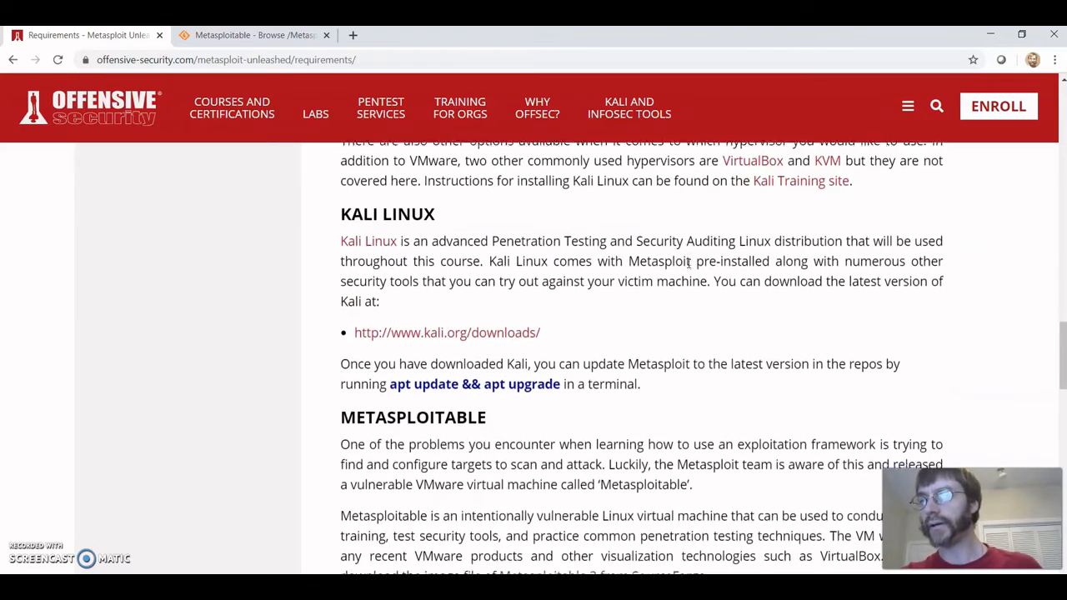
{"action": "scroll", "coordinate": [688, 265], "scroll_direction": "down", "scroll_amount": 3}
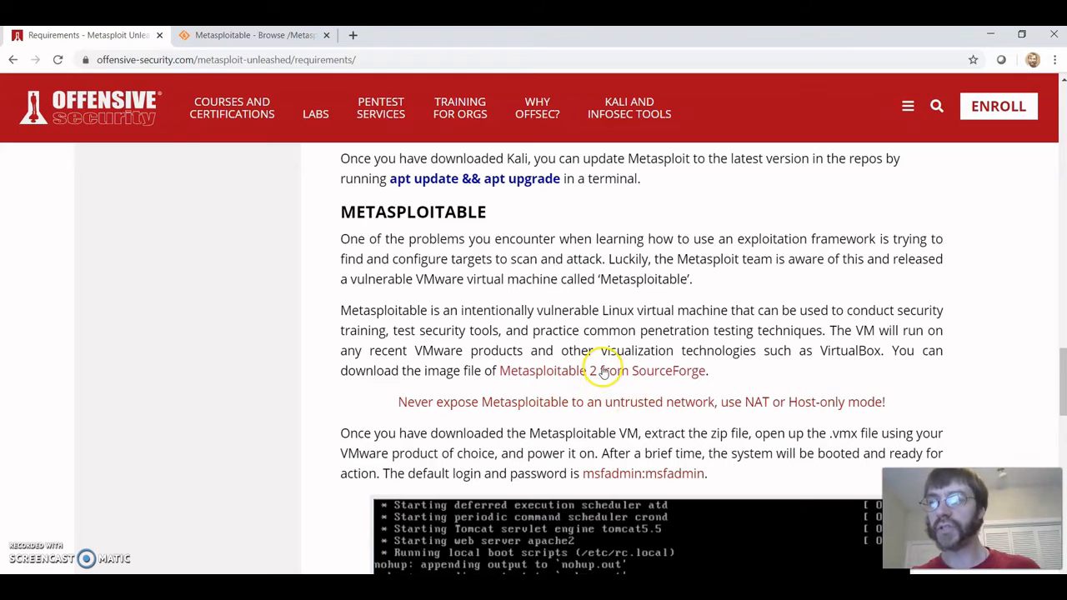
Step: View the Metasploitable2 files page on SourceForge and close its banner and sidebar advertisements
{"action": "left_click", "coordinate": [303, 37]}
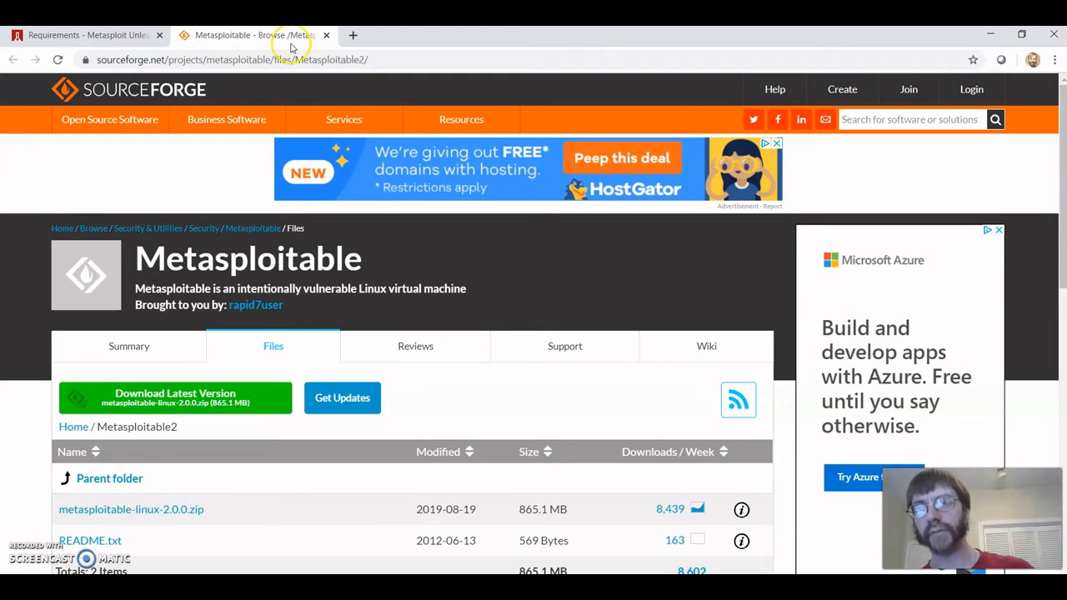
{"action": "left_click", "coordinate": [1000, 231]}
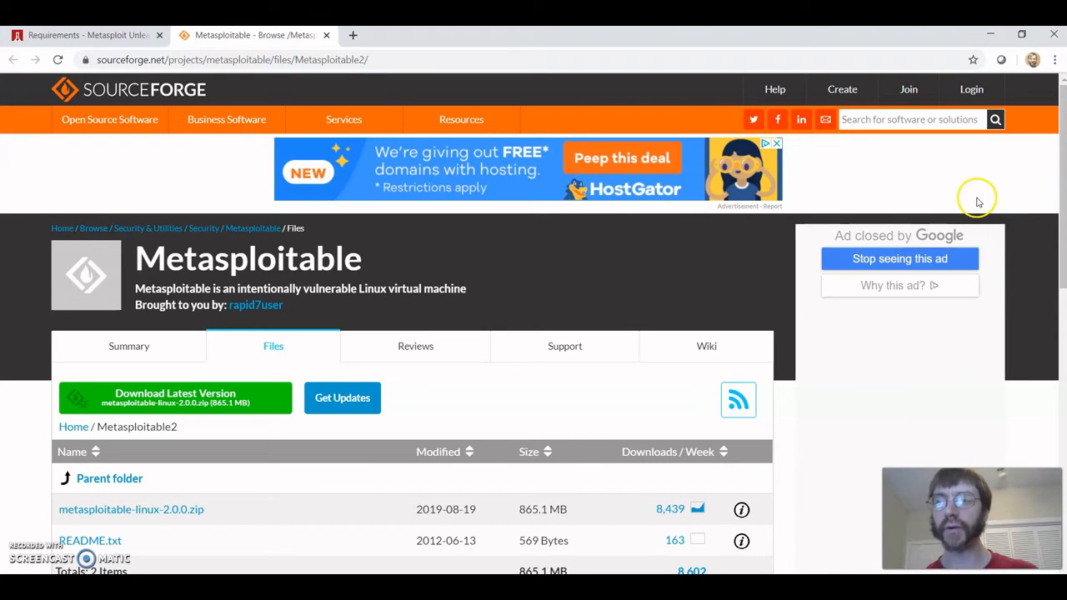
{"action": "left_click", "coordinate": [776, 145]}
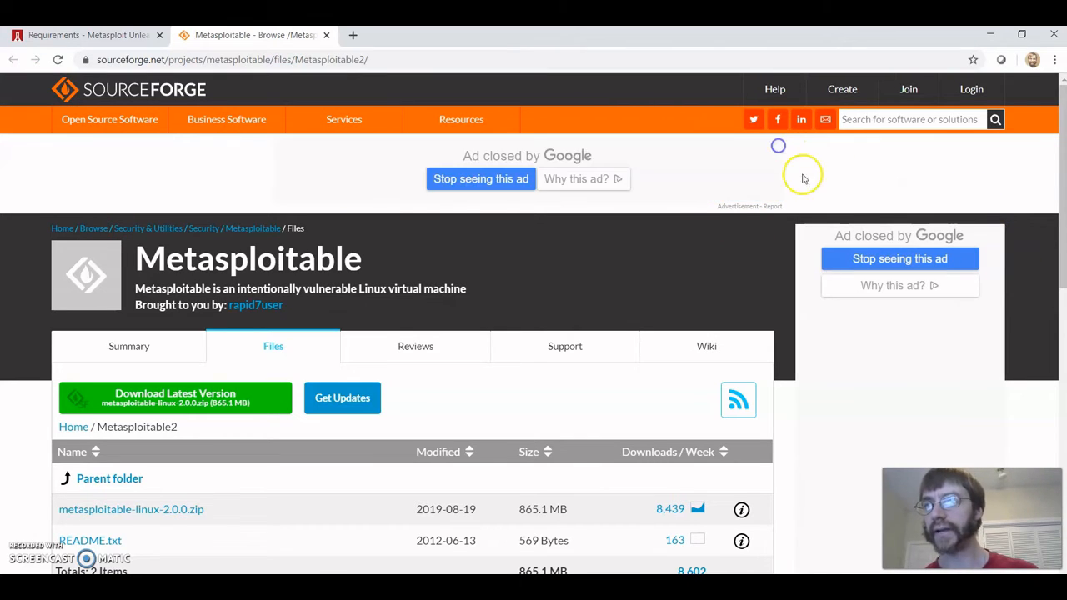
{"action": "left_click", "coordinate": [946, 275]}
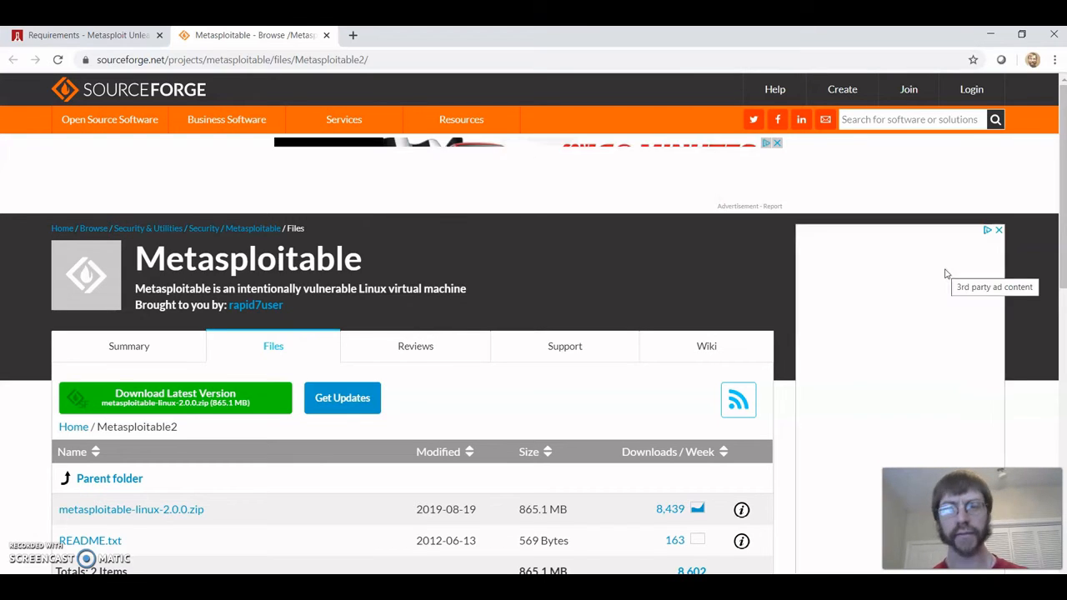
{"action": "left_click", "coordinate": [982, 232]}
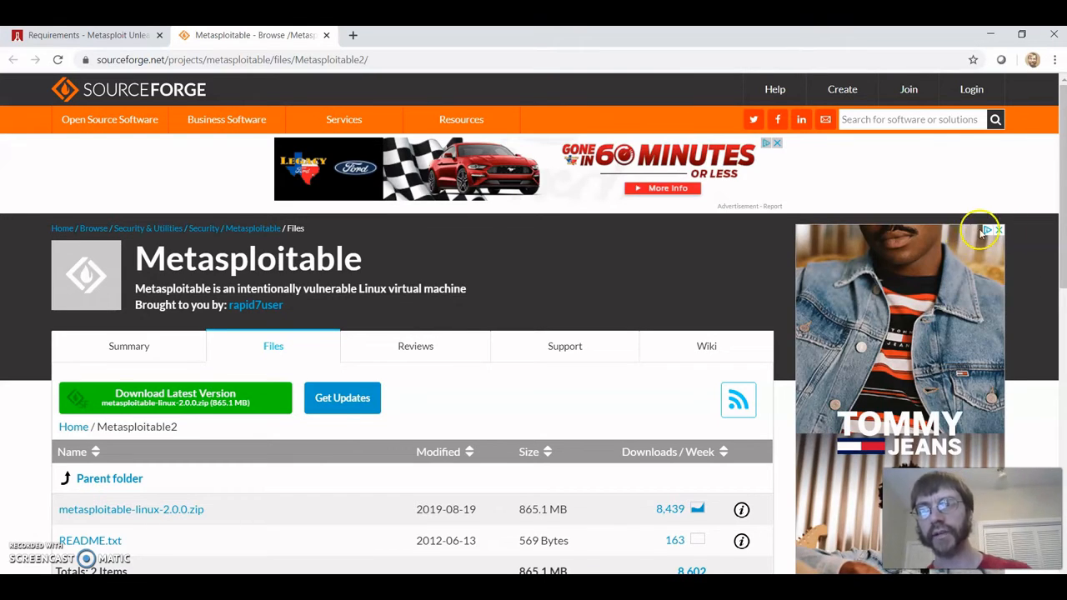
{"action": "left_click", "coordinate": [1000, 230]}
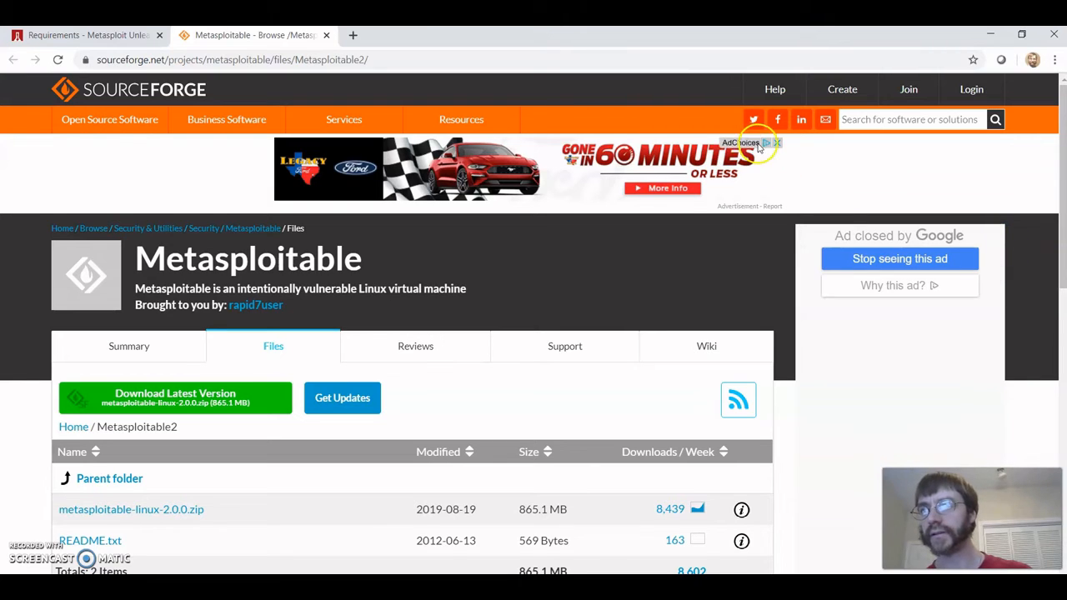
{"action": "left_click", "coordinate": [776, 143]}
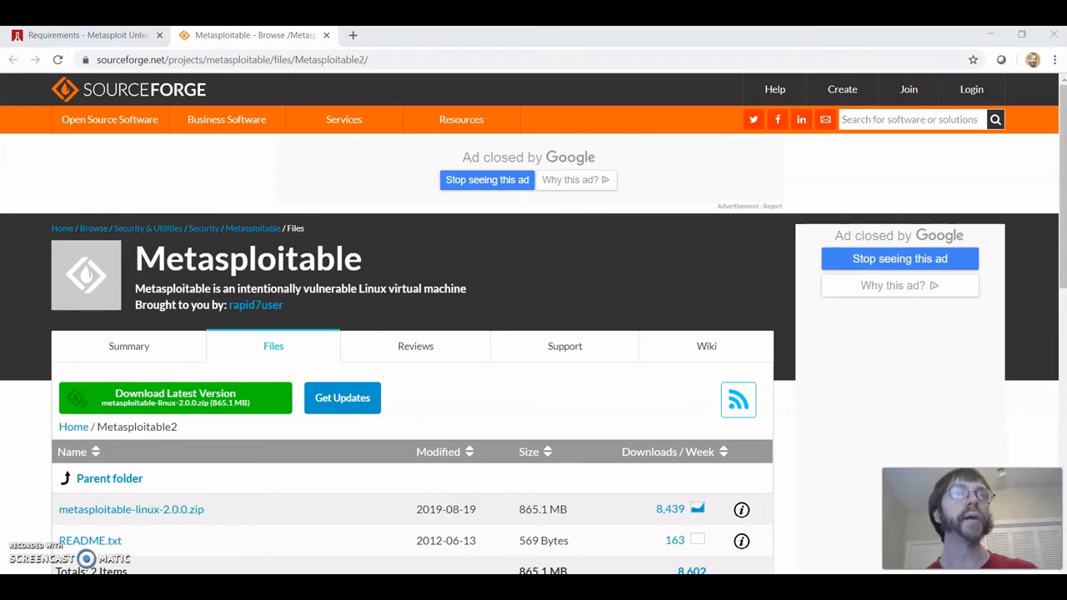
Step: Switch to File Explorer and examine the extracted files in isos\metasploitable-linux-2.0.0\Metasploitable2-Linux
{"action": "left_click_drag", "start_coordinate": [1066, 93], "coordinate": [481, 42]}
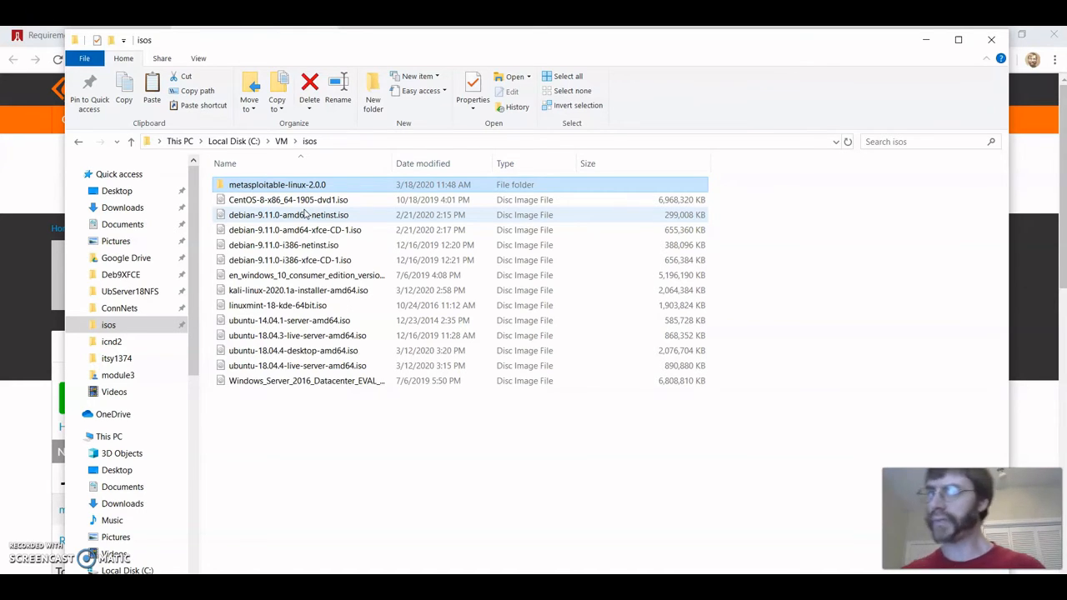
{"action": "double_click", "coordinate": [322, 184]}
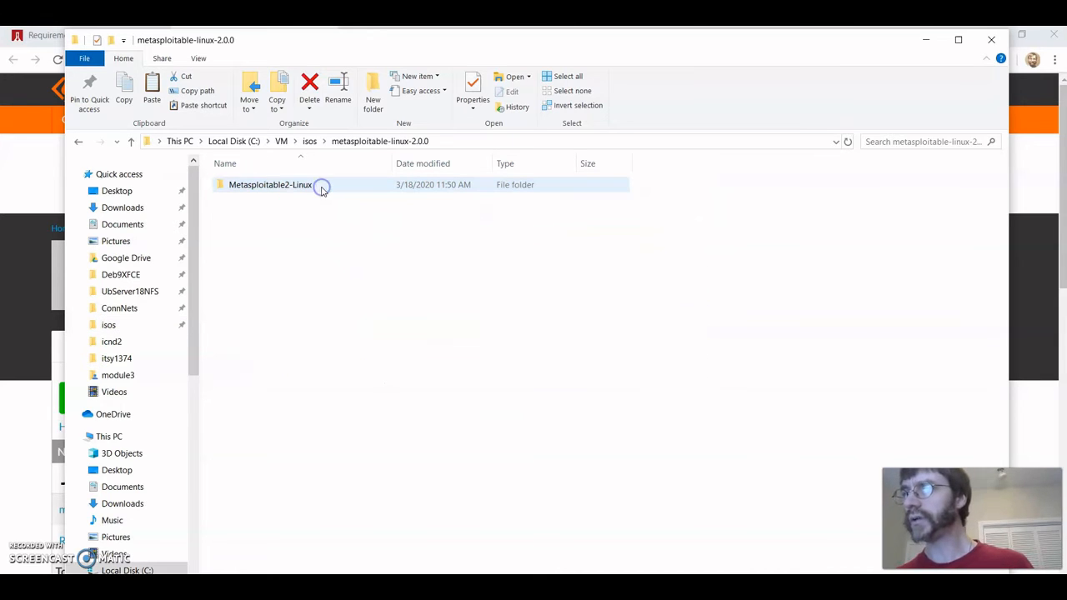
{"action": "double_click", "coordinate": [310, 185]}
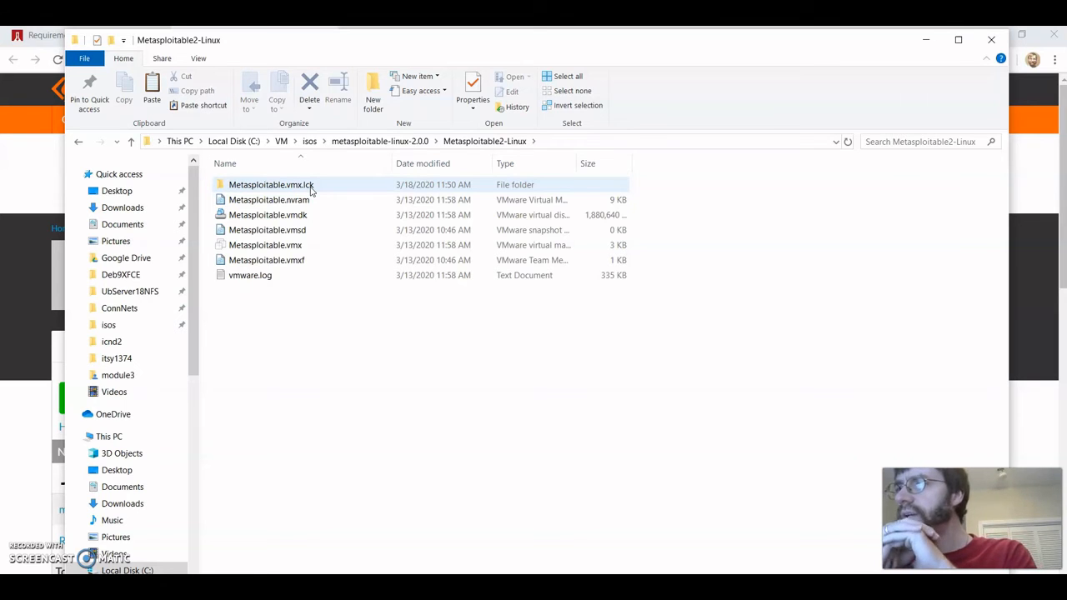
{"action": "left_click", "coordinate": [291, 203]}
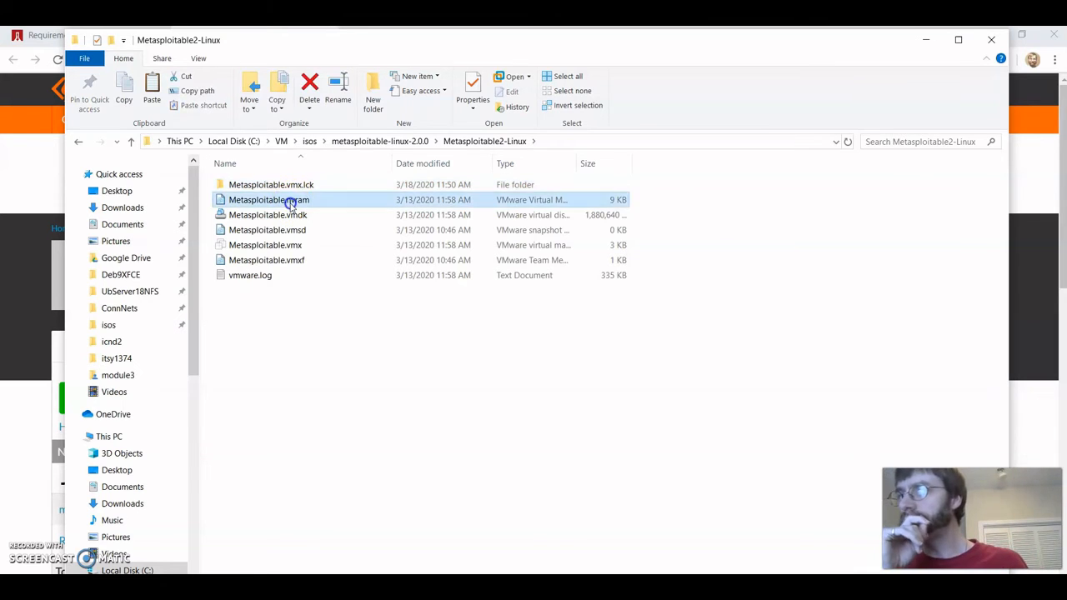
{"action": "left_click", "coordinate": [293, 187]}
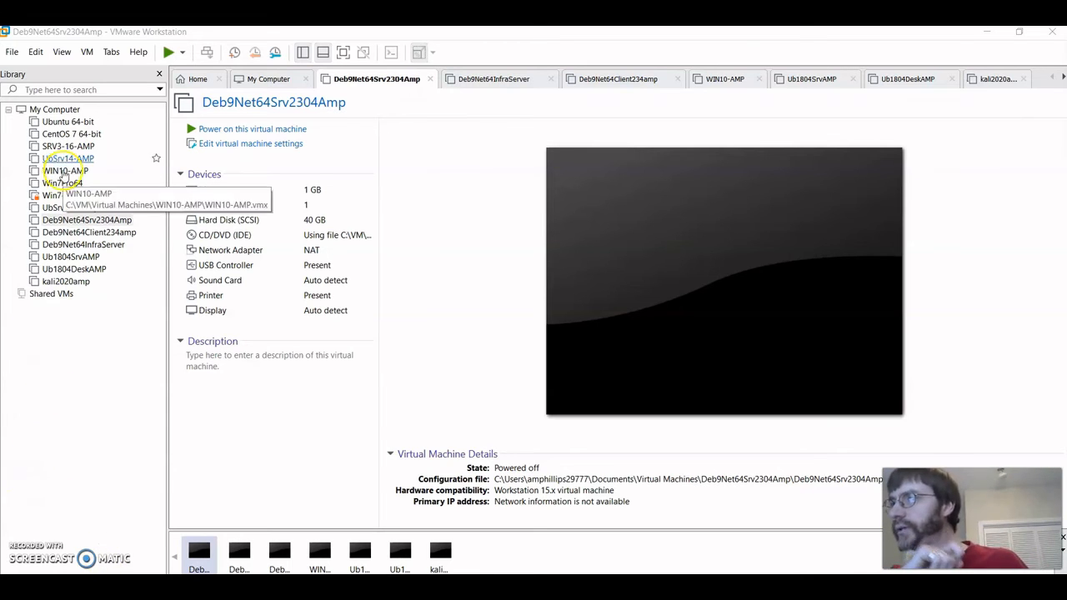
{"action": "left_click", "coordinate": [12, 52]}
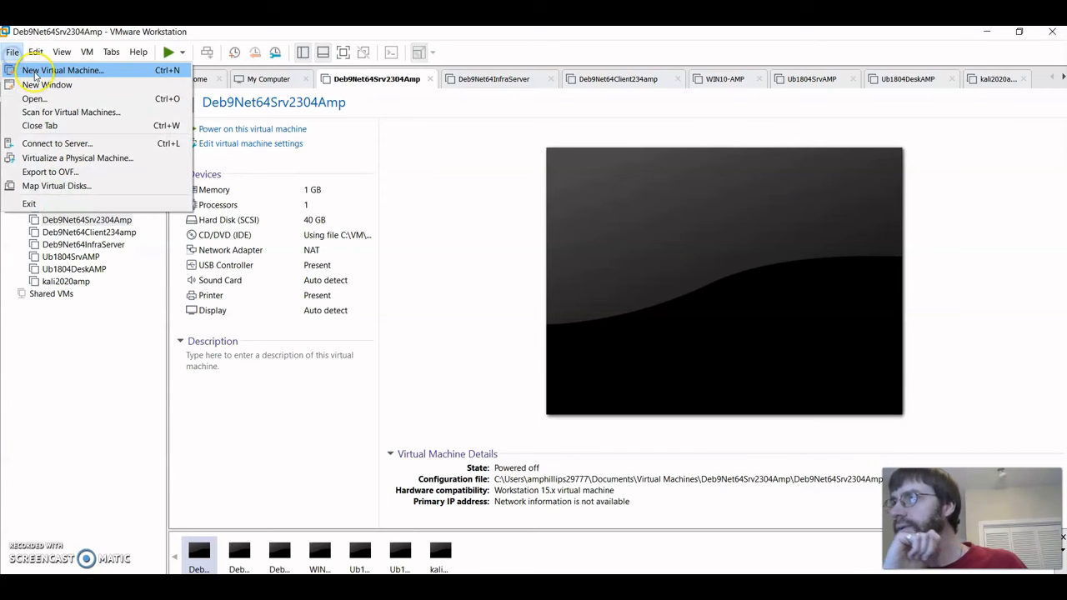
{"action": "left_click", "coordinate": [37, 74]}
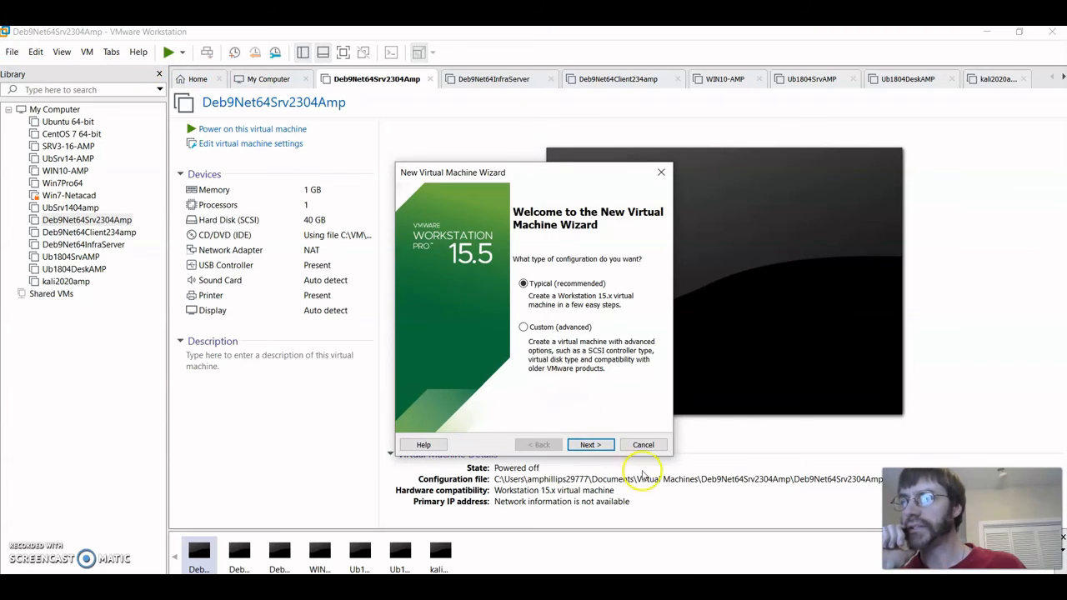
{"action": "left_click", "coordinate": [643, 444]}
Step: Open the existing virtual machine file Metasploitable.vmx from the Metasploitable2-Linux folder inside metasploitable-linux-2.0.0 in VMware Workstation
{"action": "left_click", "coordinate": [13, 52]}
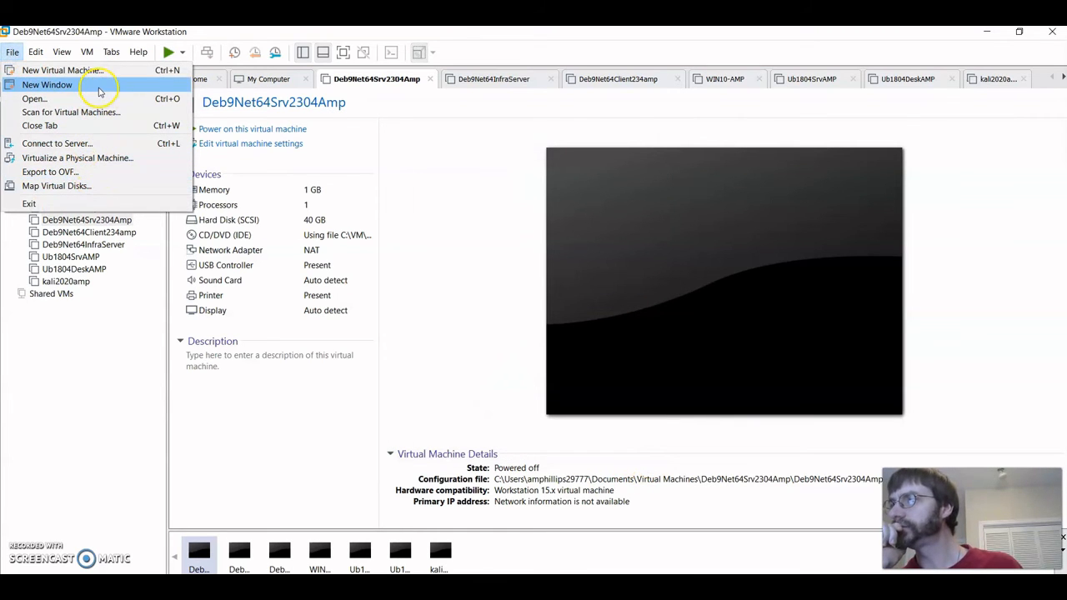
{"action": "mouse_move", "coordinate": [87, 56]}
{"action": "mouse_move", "coordinate": [12, 52]}
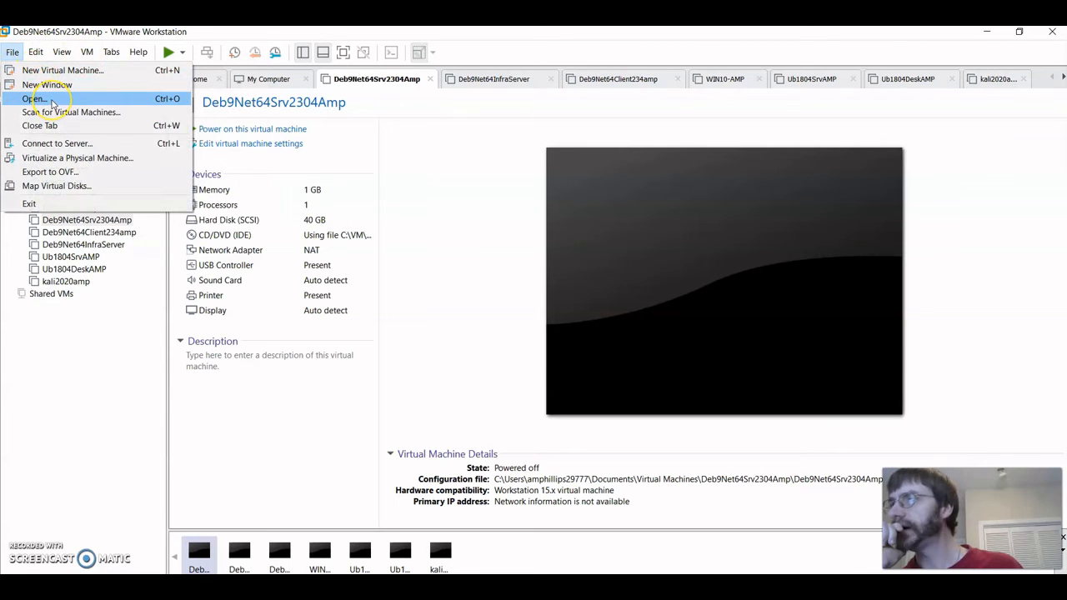
{"action": "left_click", "coordinate": [35, 98]}
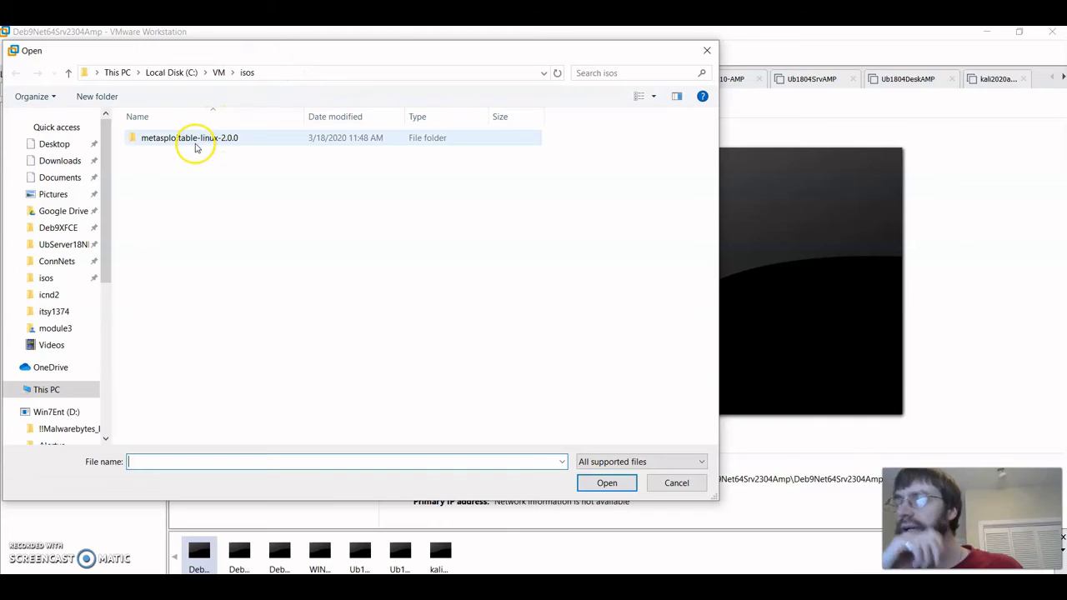
{"action": "left_click_drag", "start_coordinate": [397, 57], "coordinate": [522, 63]}
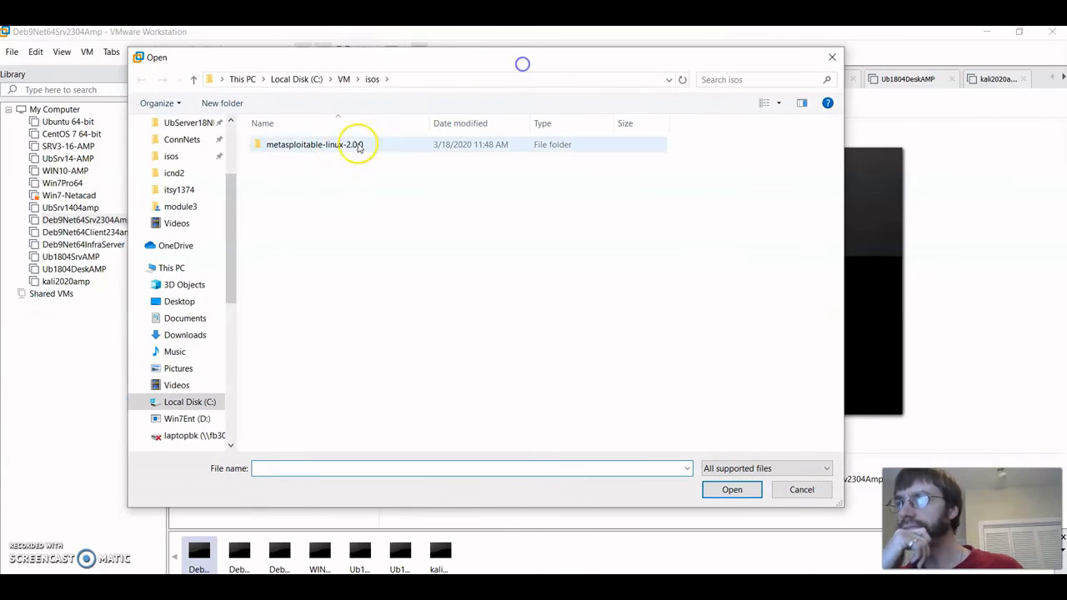
{"action": "double_click", "coordinate": [312, 146]}
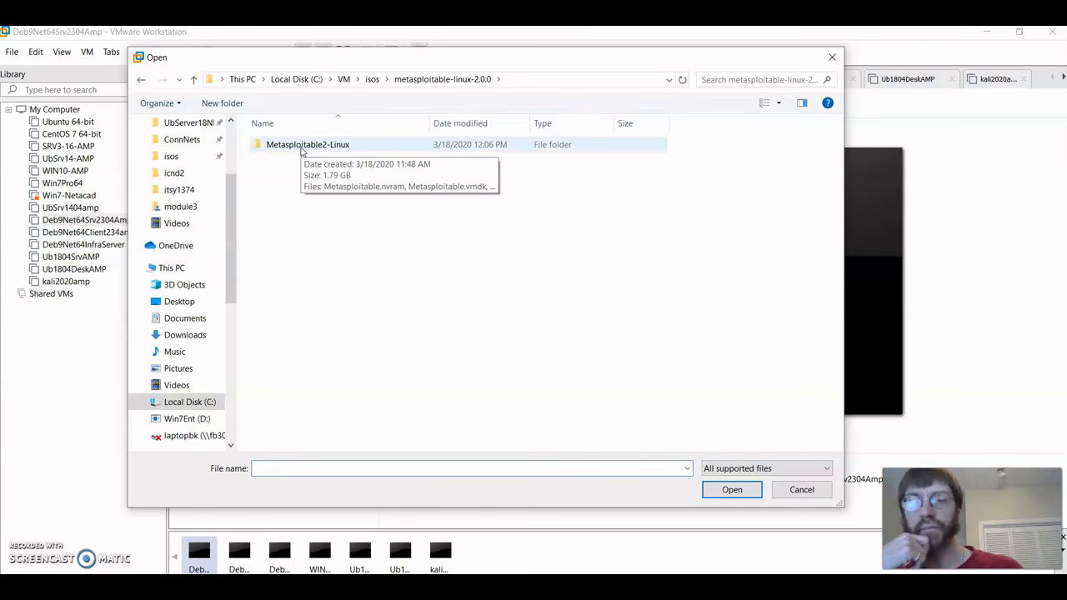
{"action": "double_click", "coordinate": [302, 146]}
{"action": "left_click", "coordinate": [301, 146]}
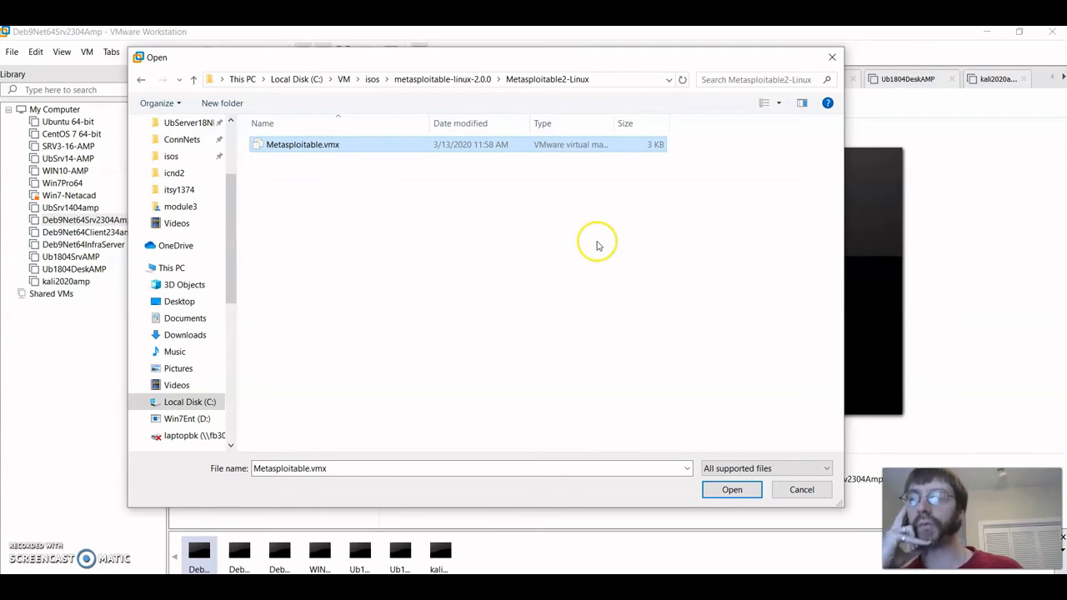
{"action": "left_click", "coordinate": [732, 490]}
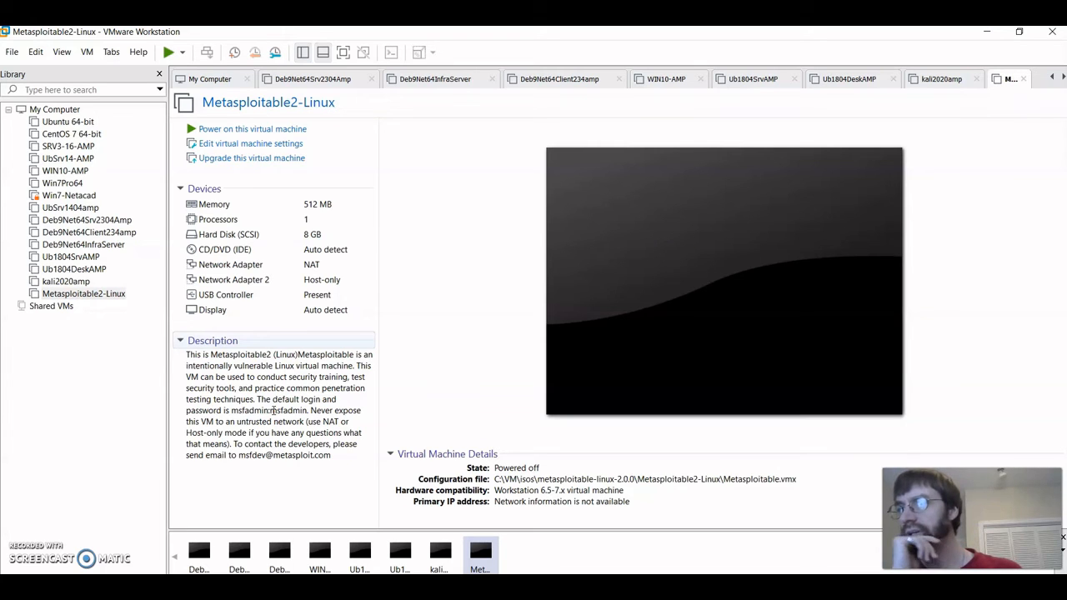
Step: Power on the Metasploitable2-Linux virtual machine, declaring it as copied, and power on kali2020amp as well
{"action": "left_click", "coordinate": [252, 130]}
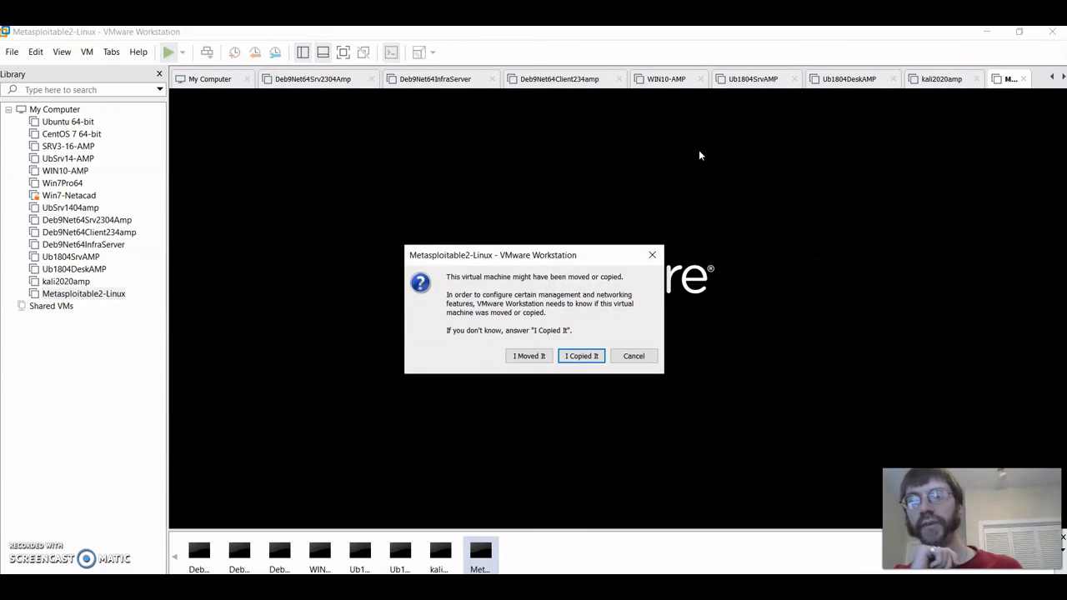
{"action": "left_click", "coordinate": [584, 358]}
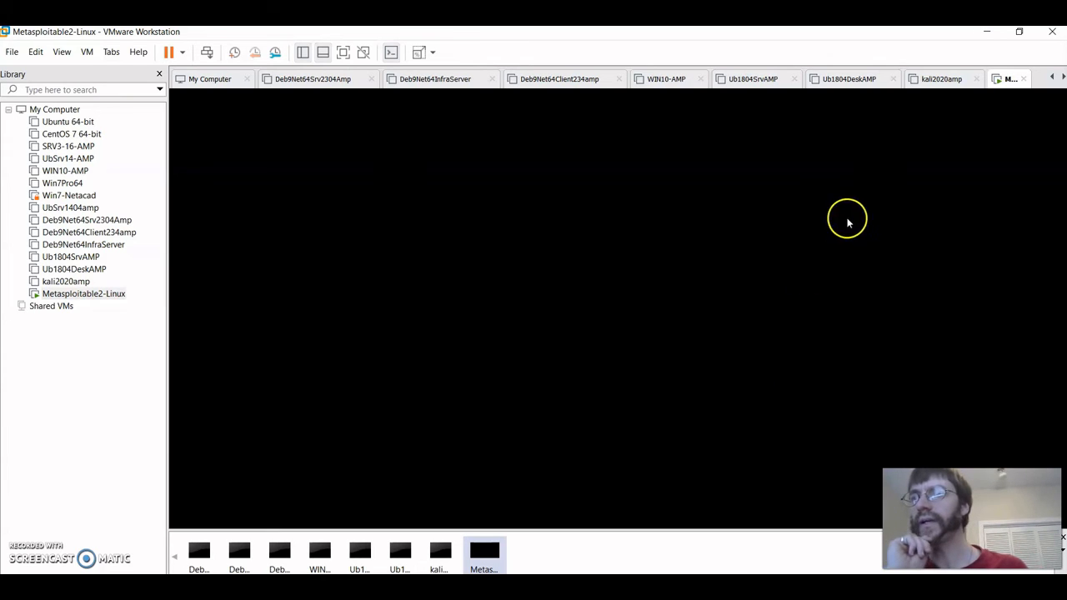
{"action": "left_click", "coordinate": [930, 81]}
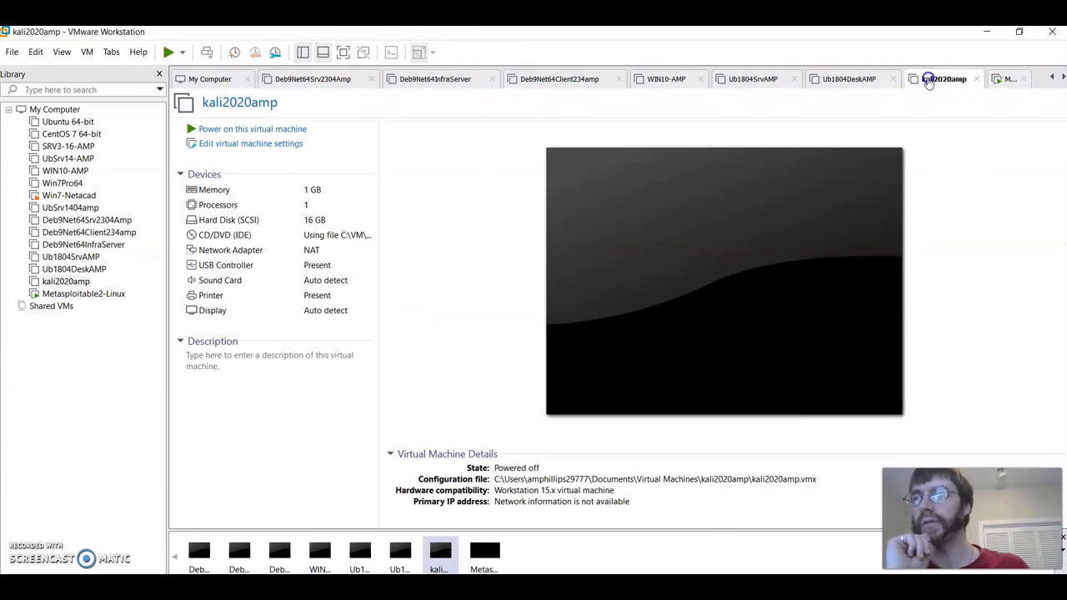
{"action": "left_click", "coordinate": [293, 136]}
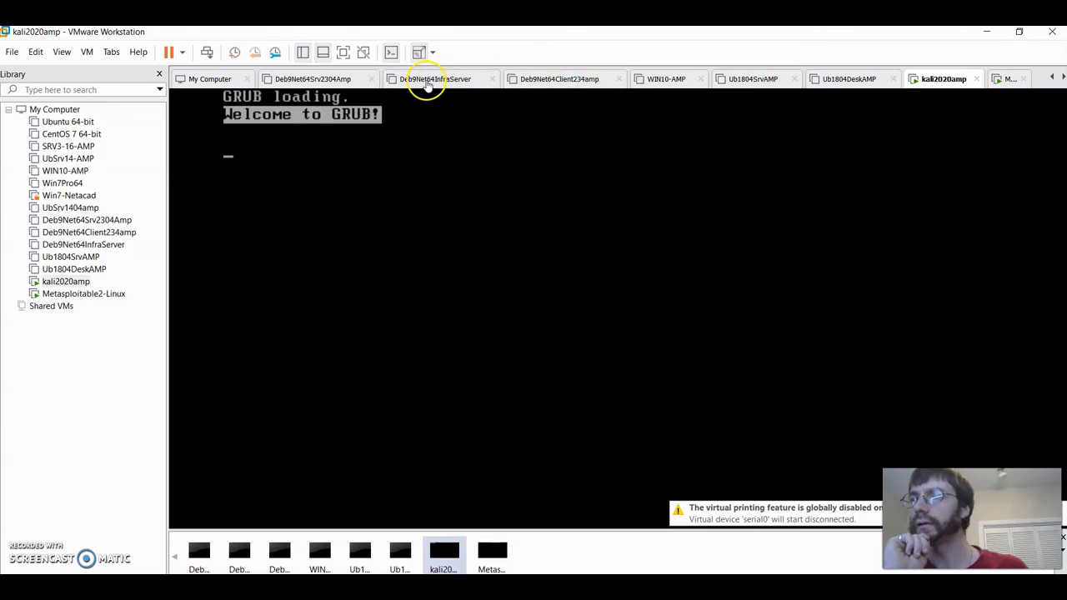
{"action": "left_click", "coordinate": [1010, 79]}
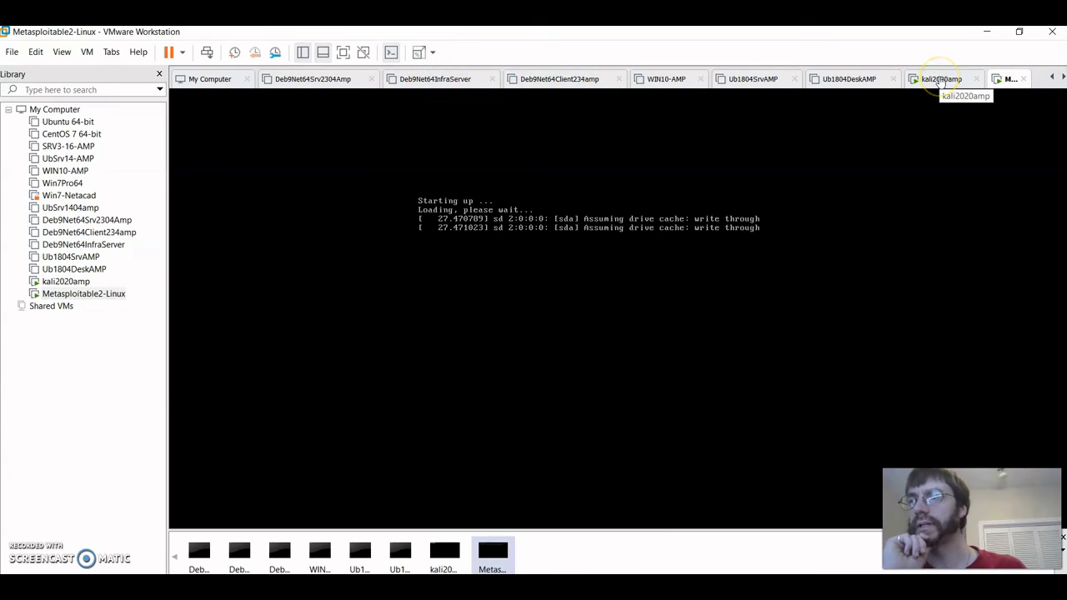
{"action": "left_click", "coordinate": [940, 79]}
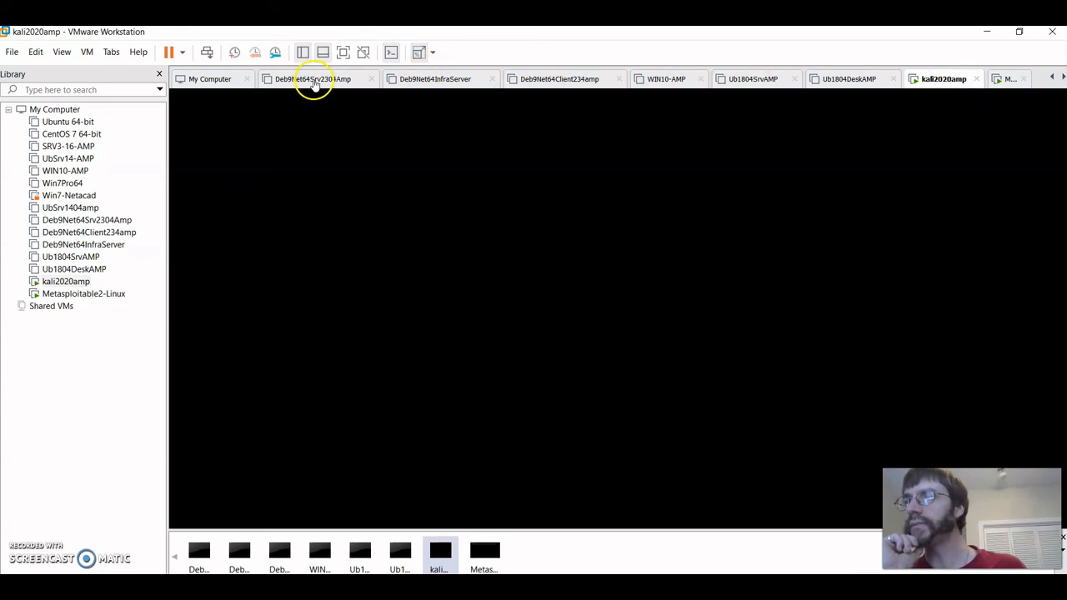
Step: Power on the Deb9Net64Client234amp virtual machine and bring up Task Manager to check the host's resource load
{"action": "left_click", "coordinate": [583, 79]}
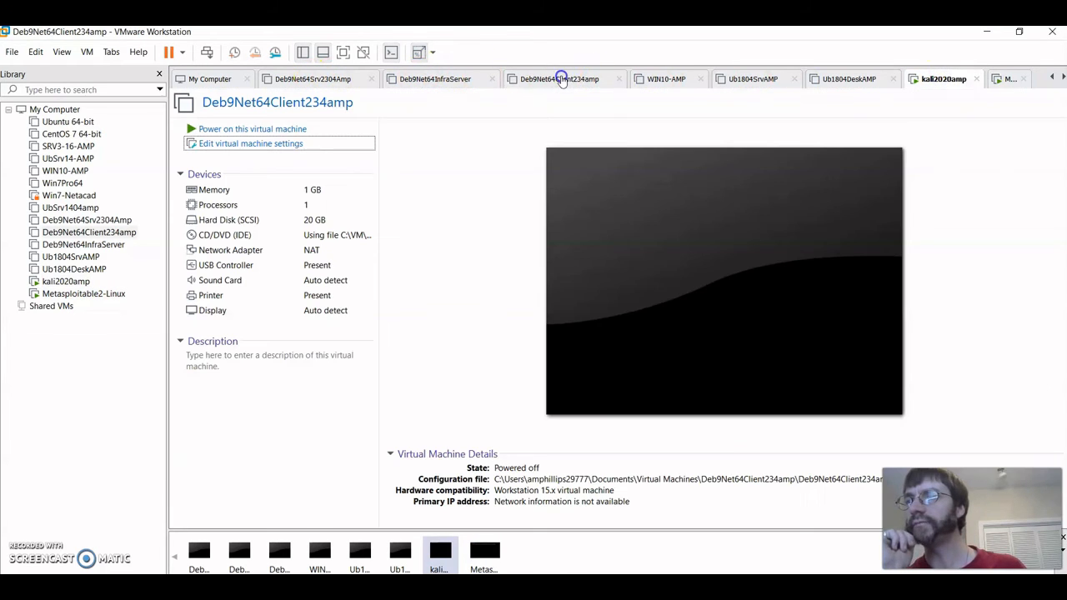
{"action": "left_click", "coordinate": [261, 130]}
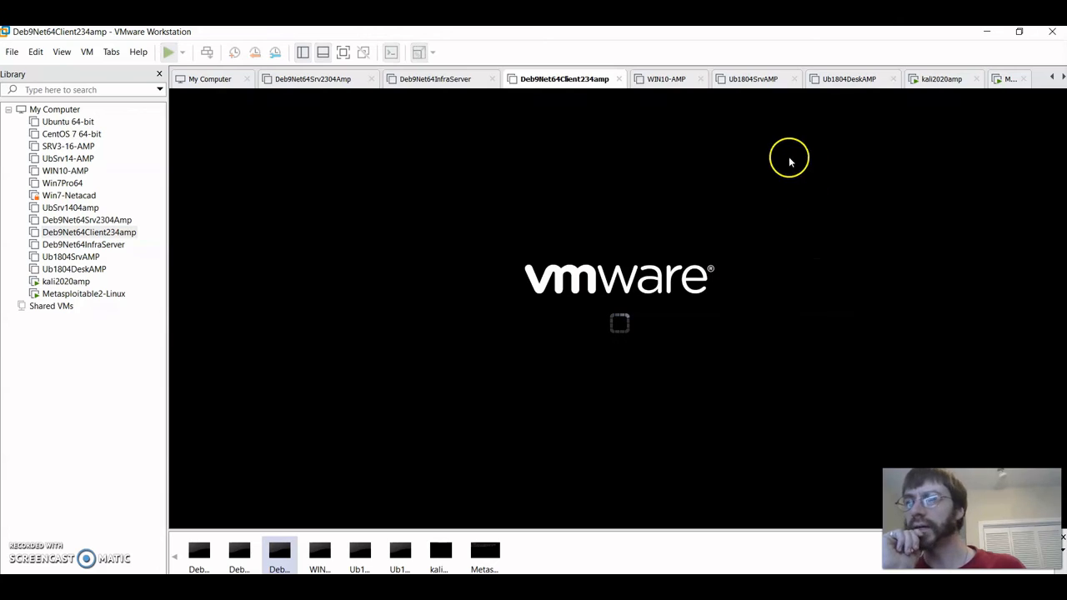
{"action": "key", "text": "ctrl+shift+Escape"}
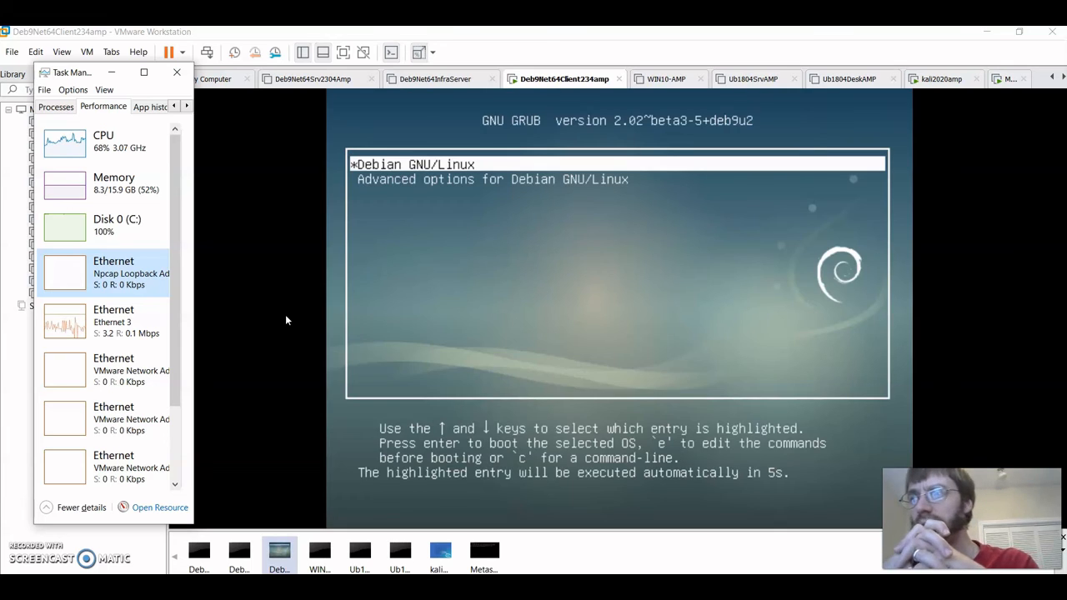
Step: Boot the Debian GNU/Linux entry on Deb9Net64Client234amp and check the startup progress of kali2020amp and Metasploitable2-Linux
{"action": "left_click", "coordinate": [417, 158]}
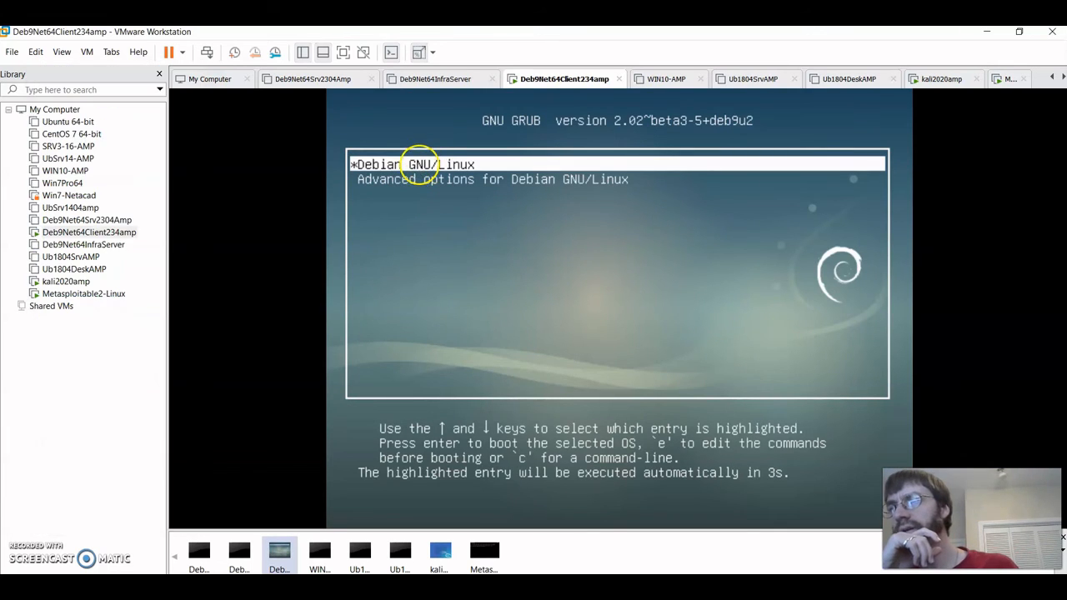
{"action": "key", "text": "Return"}
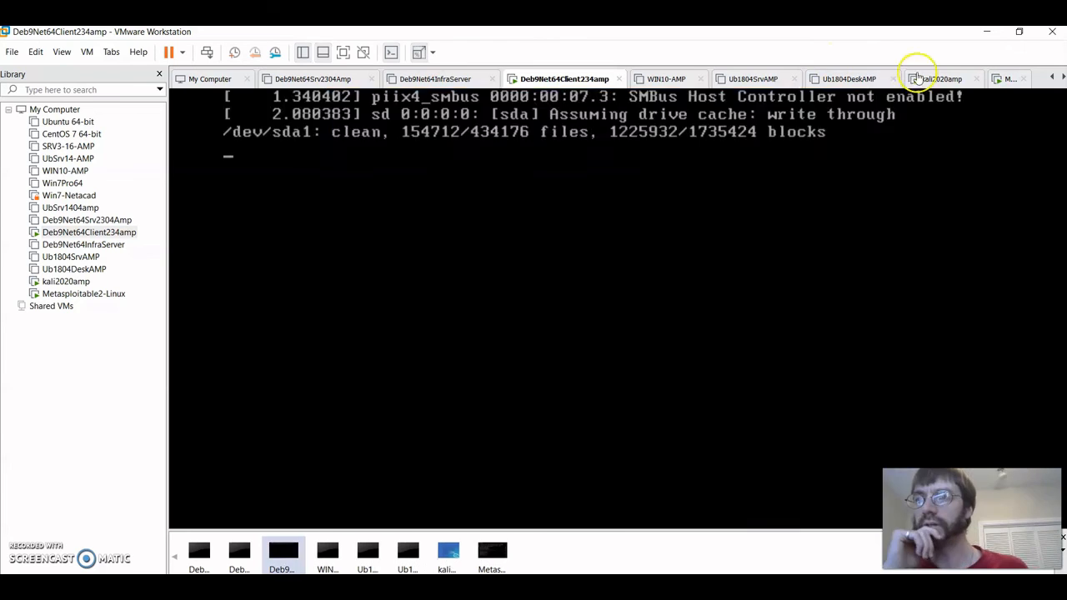
{"action": "left_click", "coordinate": [938, 79]}
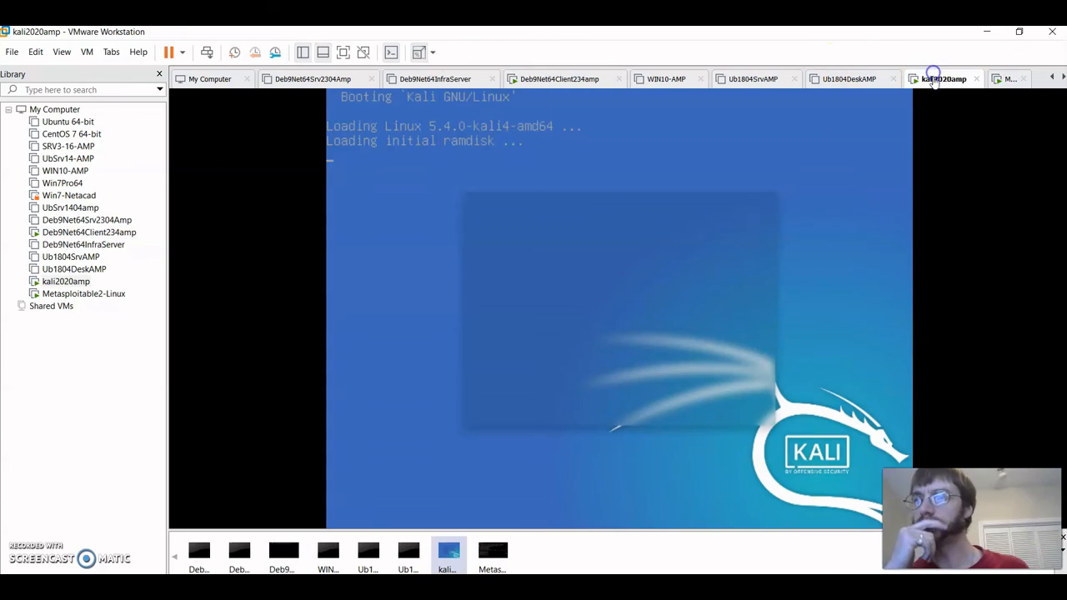
{"action": "left_click", "coordinate": [1011, 79]}
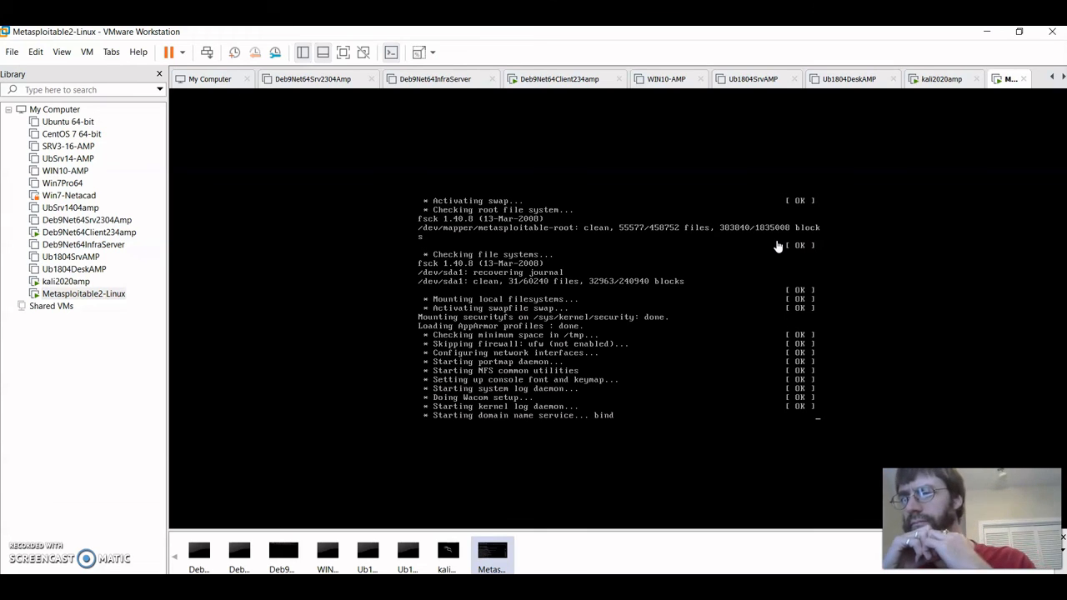
{"action": "key", "text": "ctrl+alt+Right"}
{"action": "key", "text": "ctrl+alt+Right"}
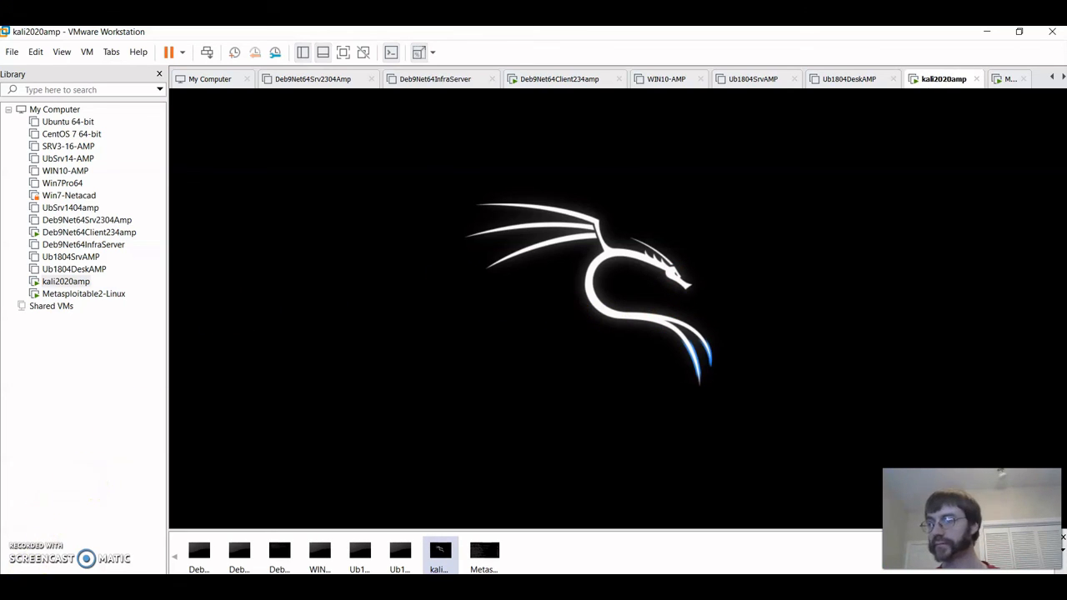
{"action": "key", "text": "ctrl+alt+Right"}
Step: Log in to the Metasploitable2-Linux console with the default username and password given in its login banner
{"action": "left_click", "coordinate": [541, 420]}
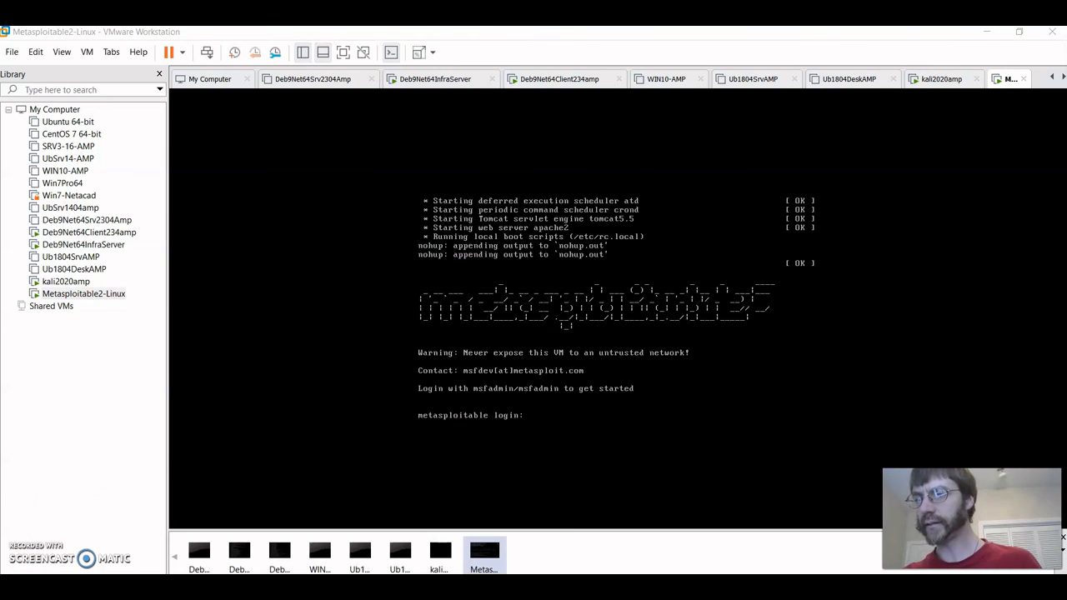
{"action": "left_click", "coordinate": [679, 300]}
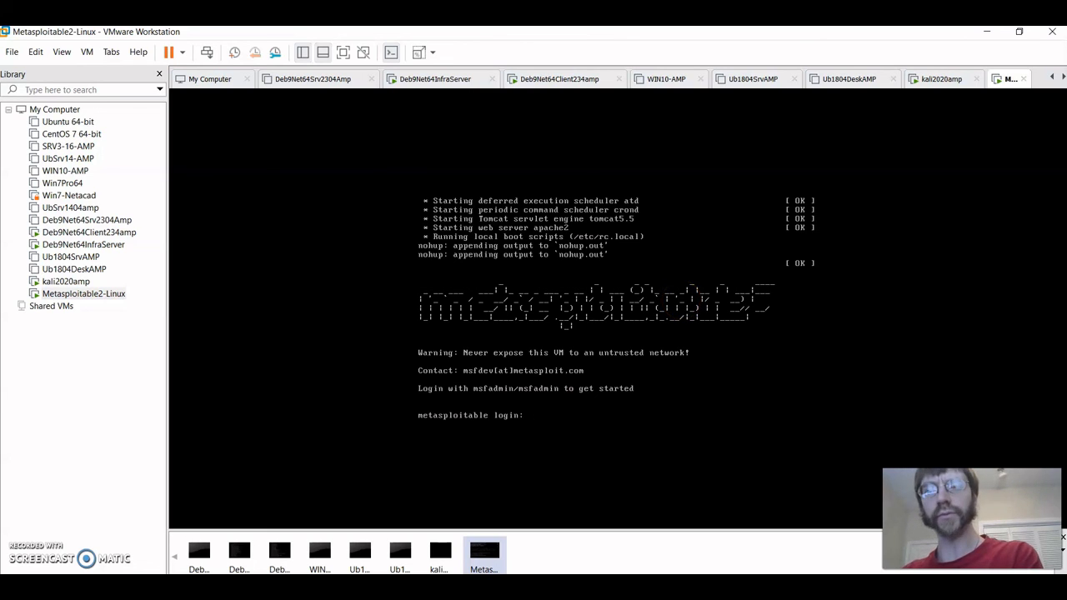
{"action": "type", "text": "msfadmin"}
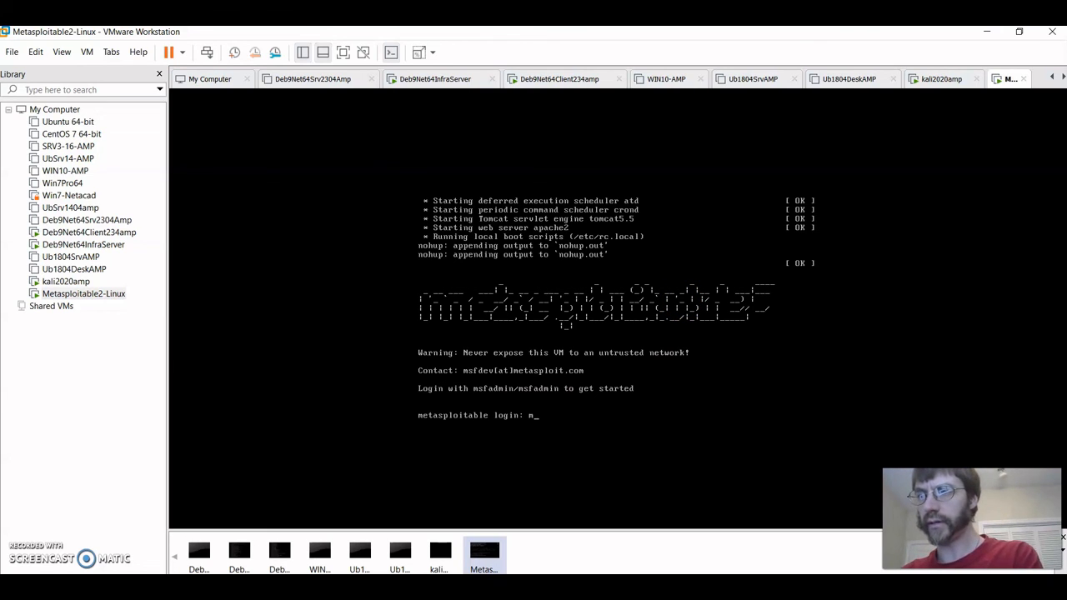
{"action": "key", "text": "Return"}
{"action": "key", "text": "Return"}
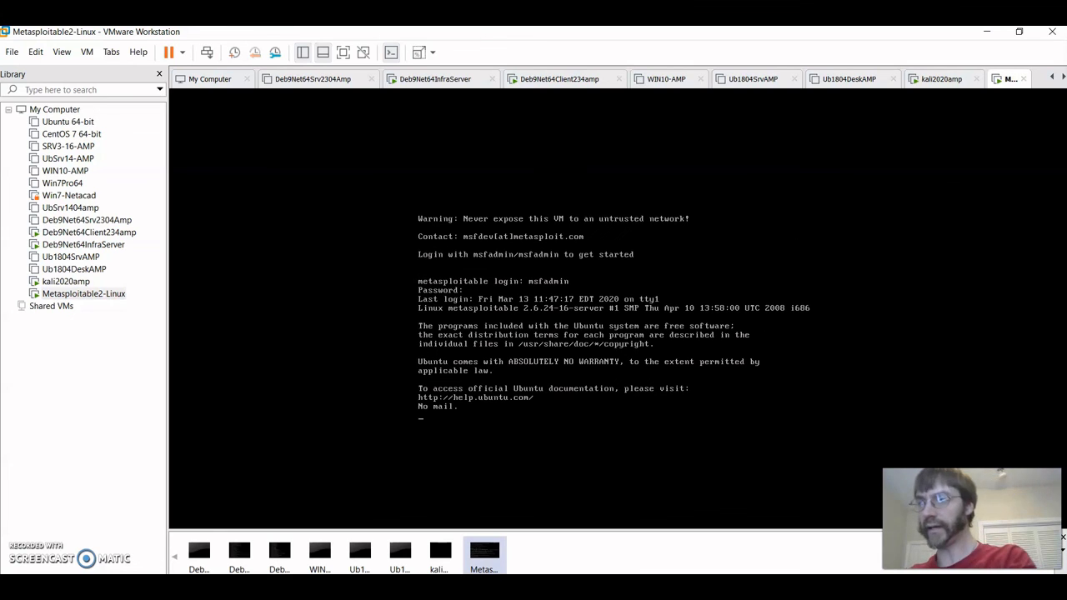
Step: Scan Metasploitable's own open ports with nmap localhost and list its network addresses with ip addr show, then release the console
{"action": "type", "text": "nmap localhost"}
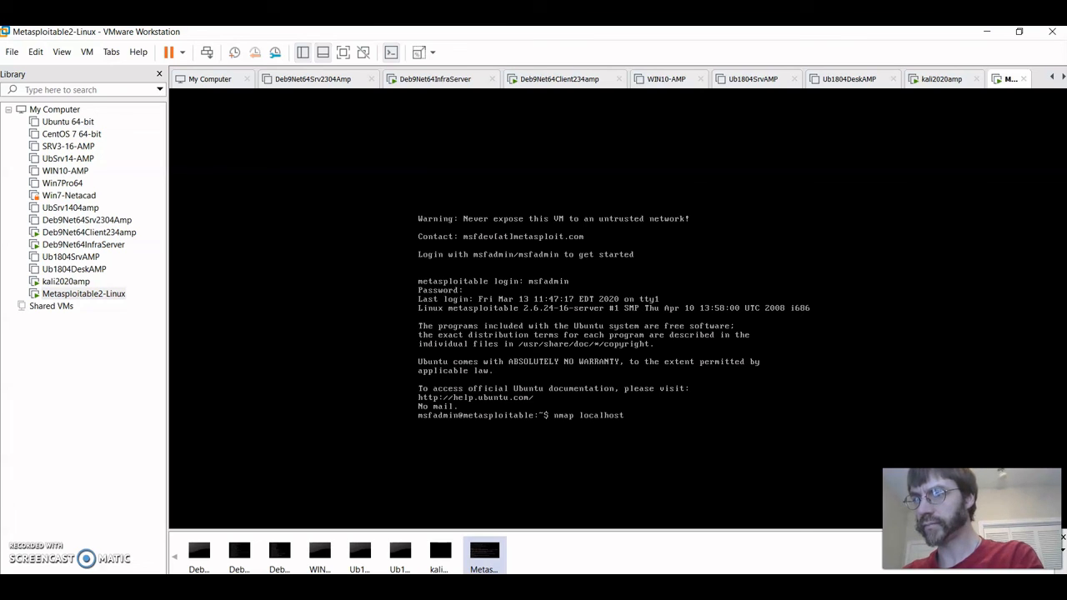
{"action": "key", "text": "Return"}
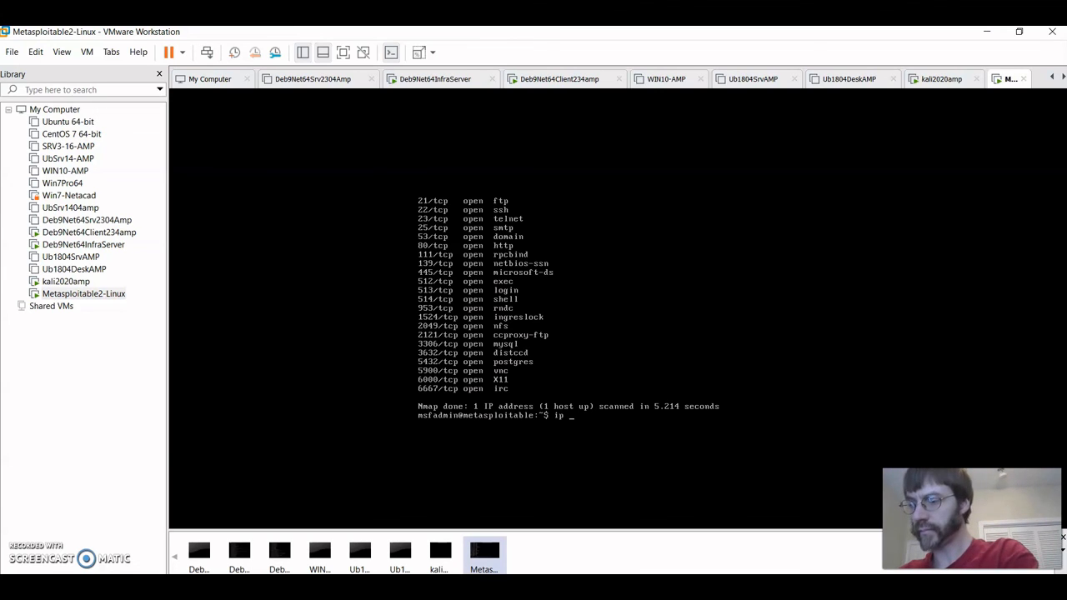
{"action": "type", "text": "addr show"}
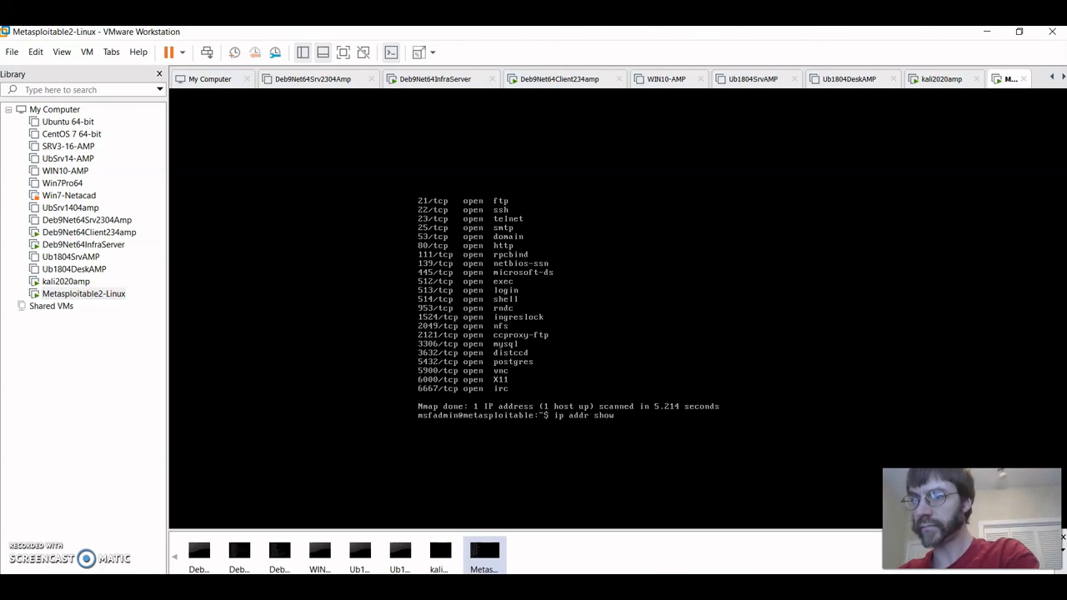
{"action": "key", "text": "Return"}
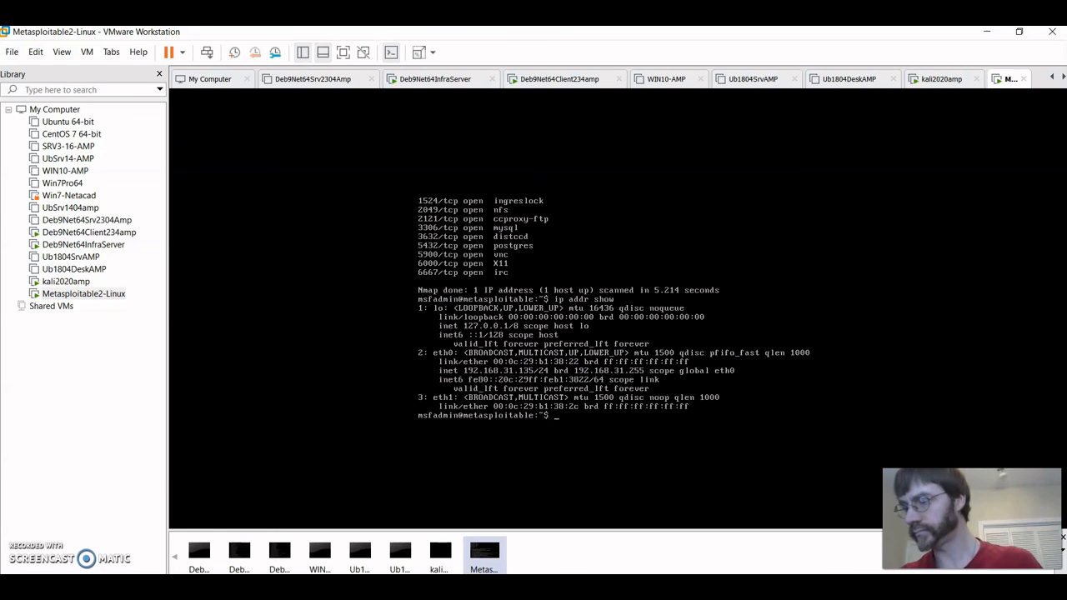
{"action": "key", "text": "ctrl+alt"}
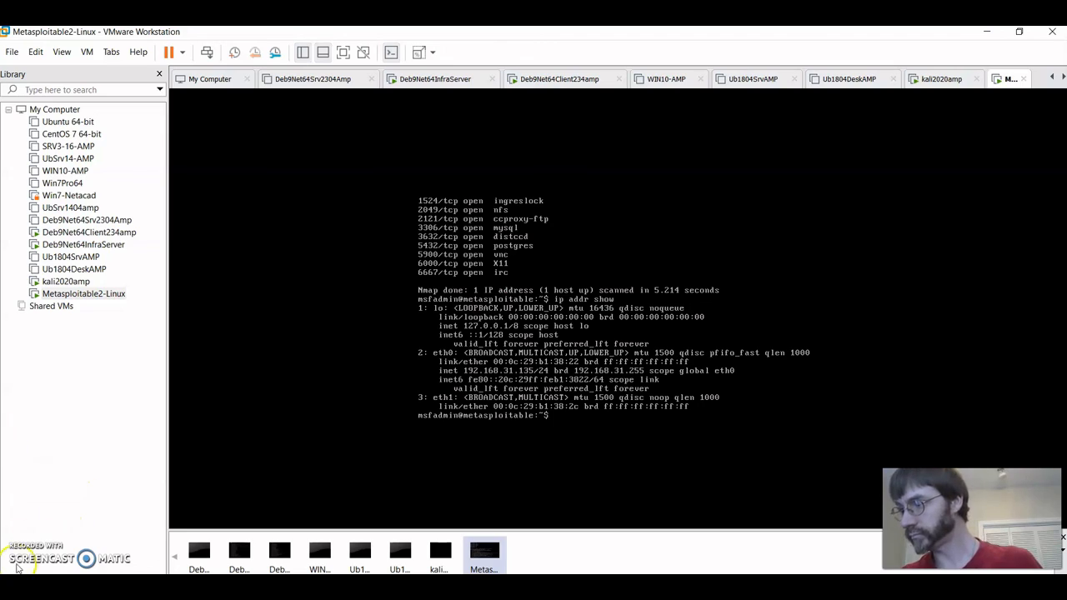